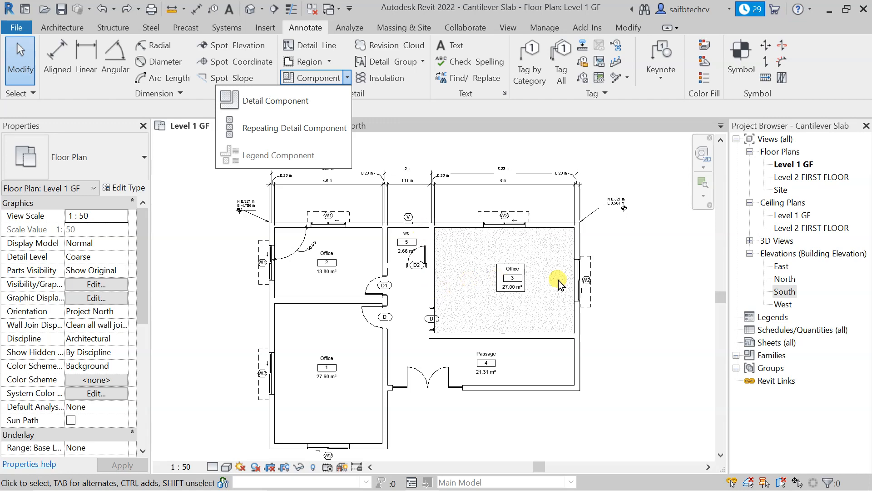
Place a Brick - UK Standard Running Section detail component outside the building, beside Office 2's outer wall with window W1.
left_click(308, 104)
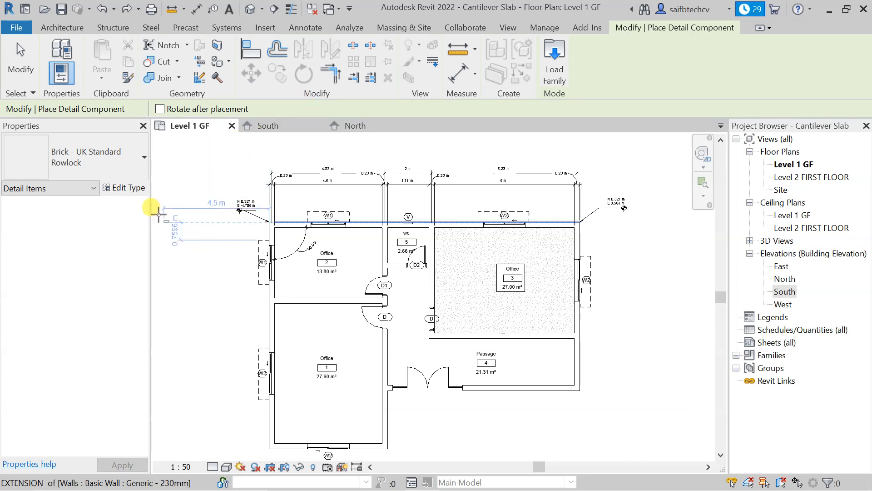
left_click(143, 169)
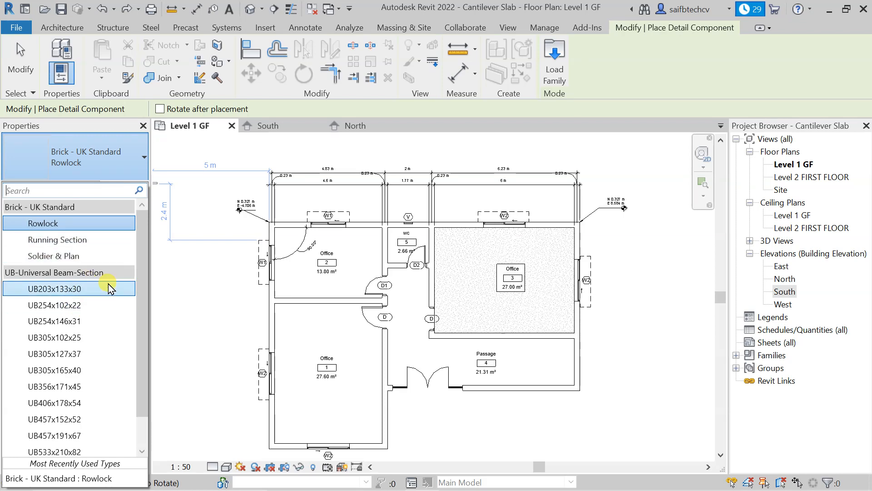
left_click(89, 239)
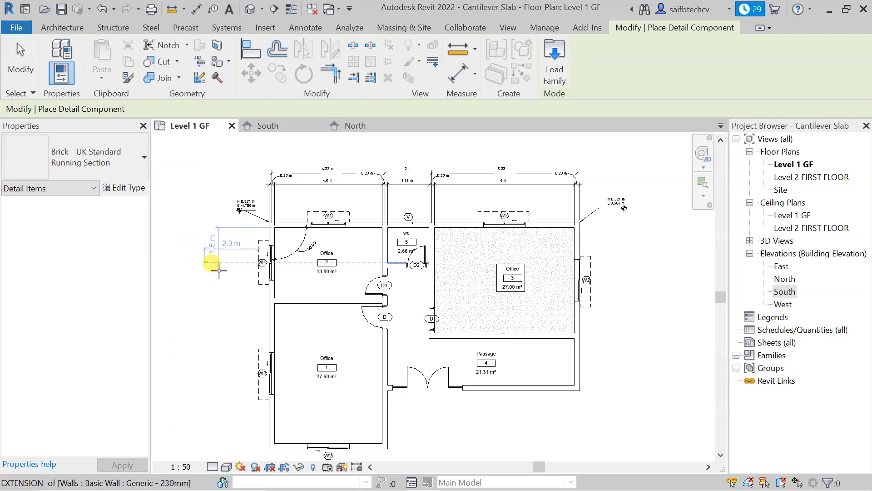
left_click(198, 249)
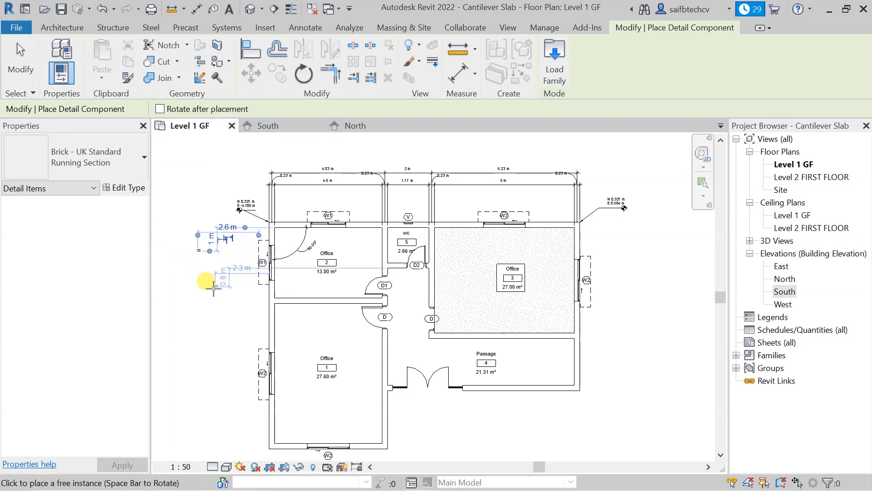
Place a Brick - UK Standard Rowlock detail component just above the Running Section brick.
scroll(194, 259, "up", 5)
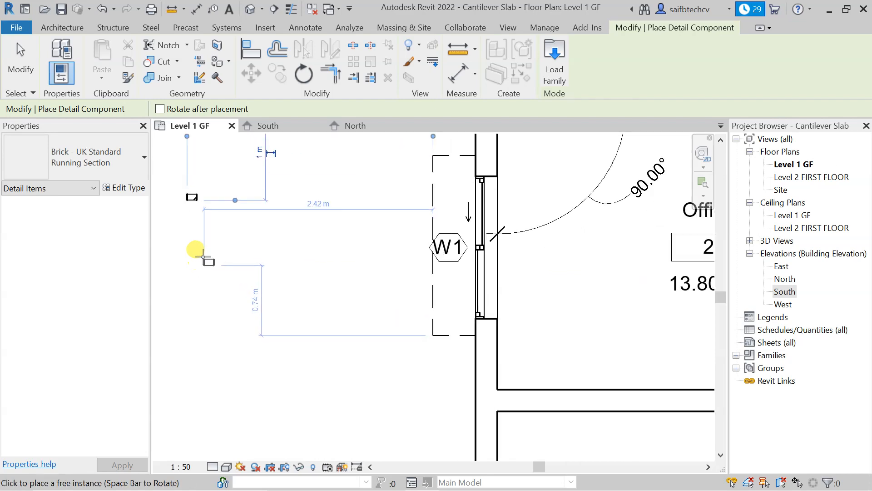
scroll(197, 207, "up", 5)
middle_click_drag(225, 244, 368, 342)
scroll(313, 277, "up", 2)
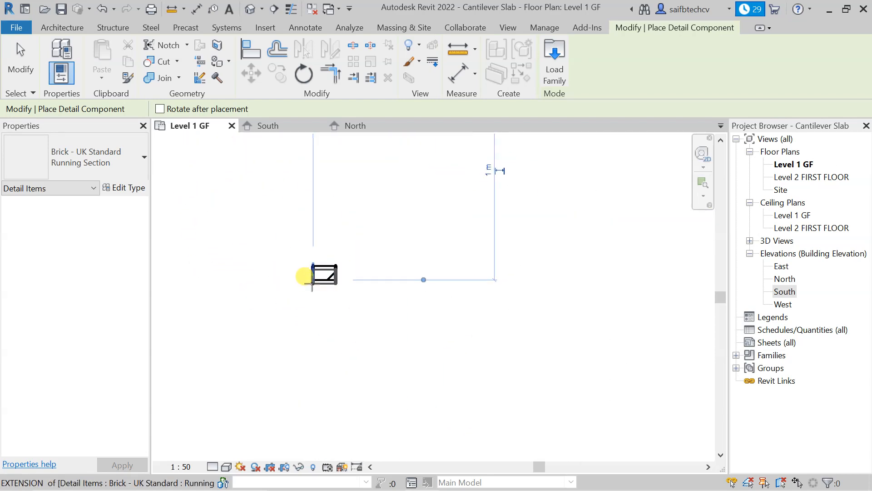
left_click(119, 164)
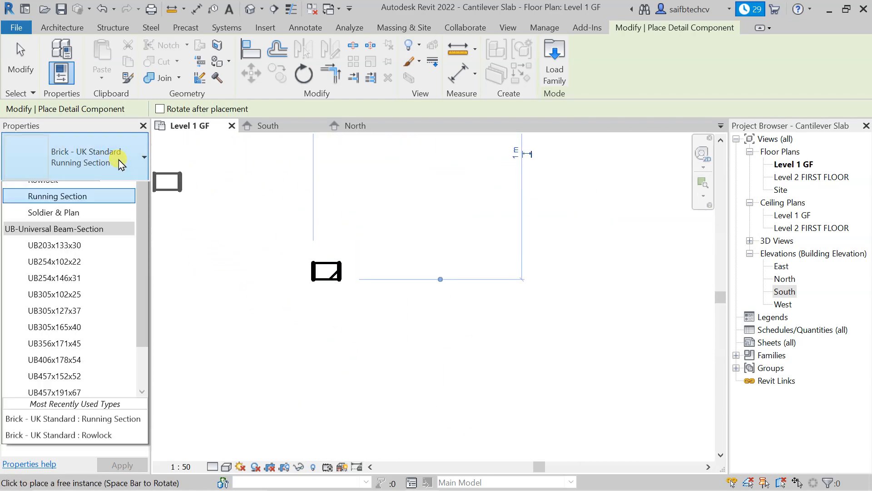
left_click(69, 223)
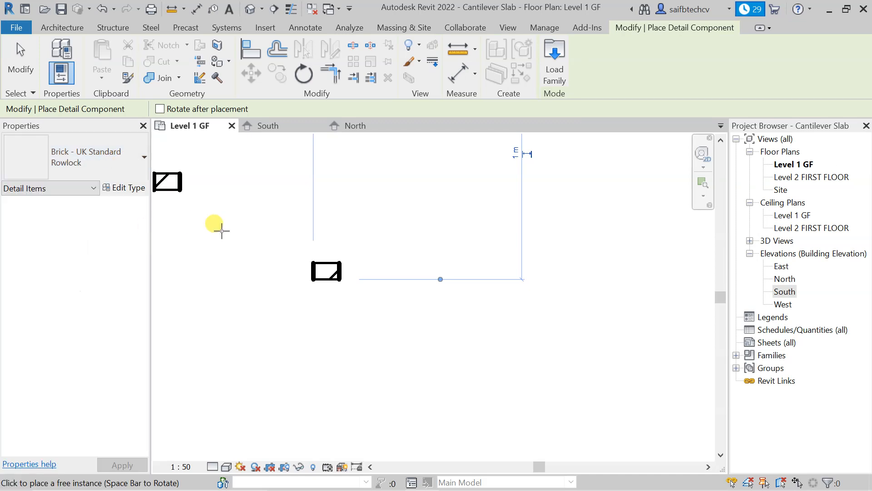
left_click(298, 231)
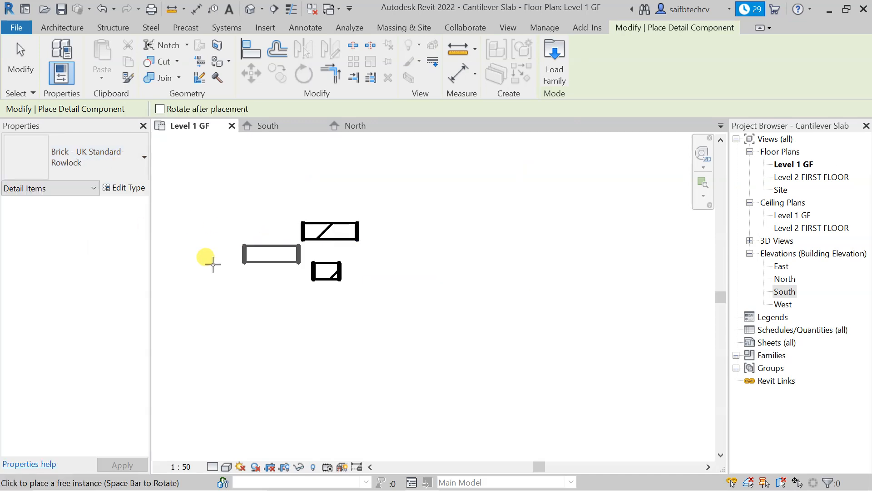
Place a Brick - UK Standard Soldier & Plan detail component upright to the left of the Running Section brick.
left_click(92, 172)
left_click(73, 256)
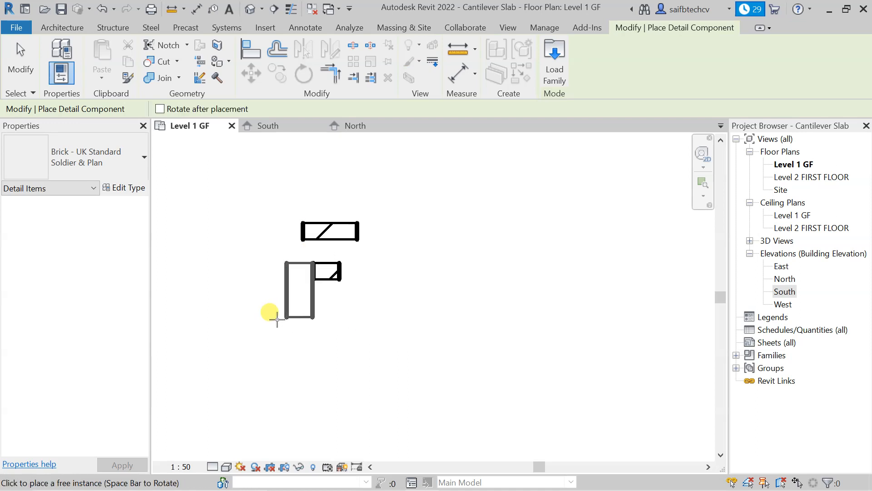
left_click(251, 316)
Place a UB-Universal Beam-Section UB305x102x25 detail component to the right of the placed bricks.
left_click(115, 159)
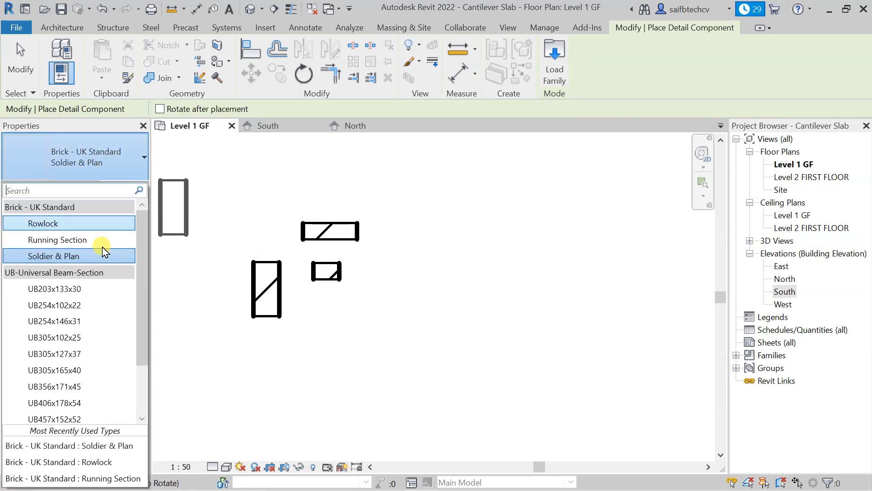
left_click(54, 337)
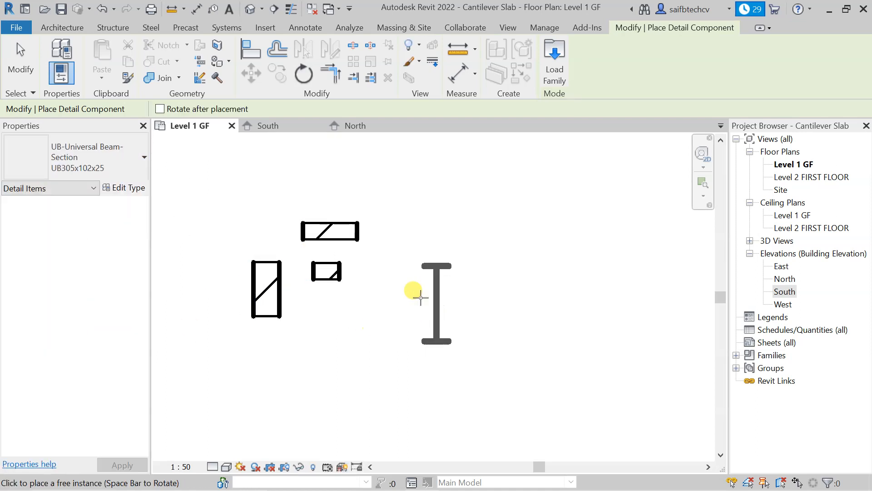
left_click(387, 291)
Place another UB305x102x25 beam section inside Office 2's outer wall, near its upper corner above window W1.
scroll(434, 280, "down", 5)
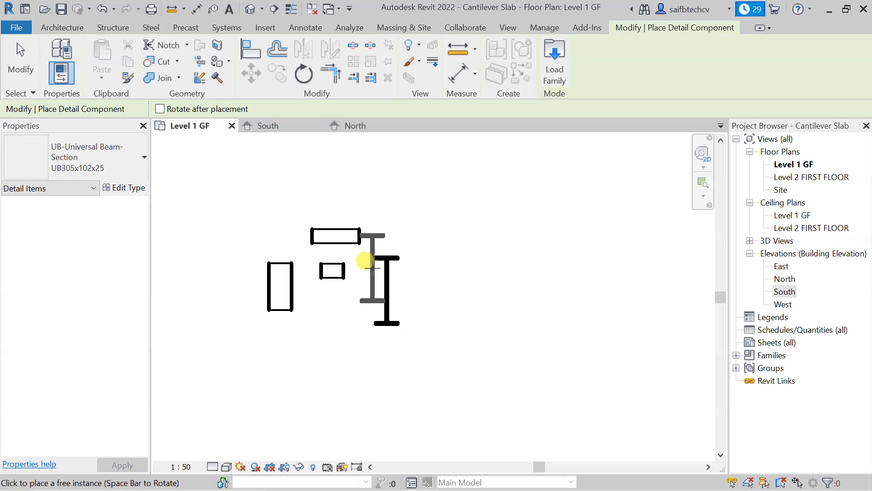
scroll(436, 301, "up", 3)
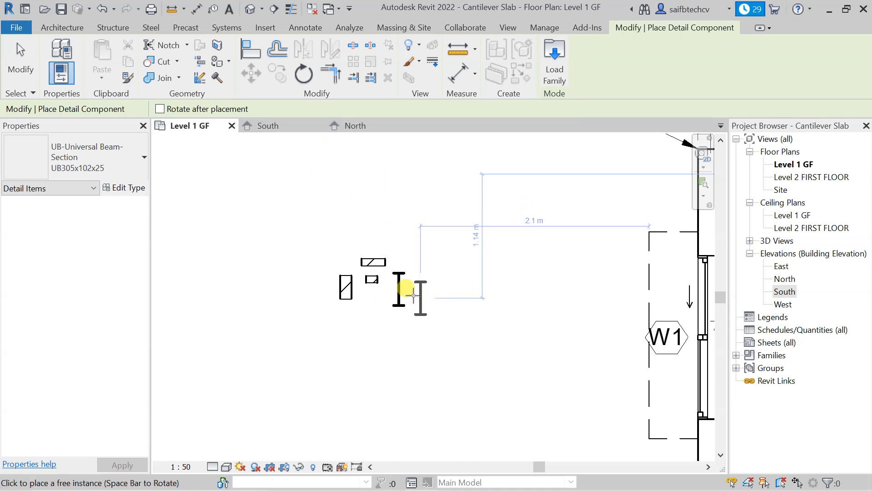
middle_click_drag(513, 299, 328, 300)
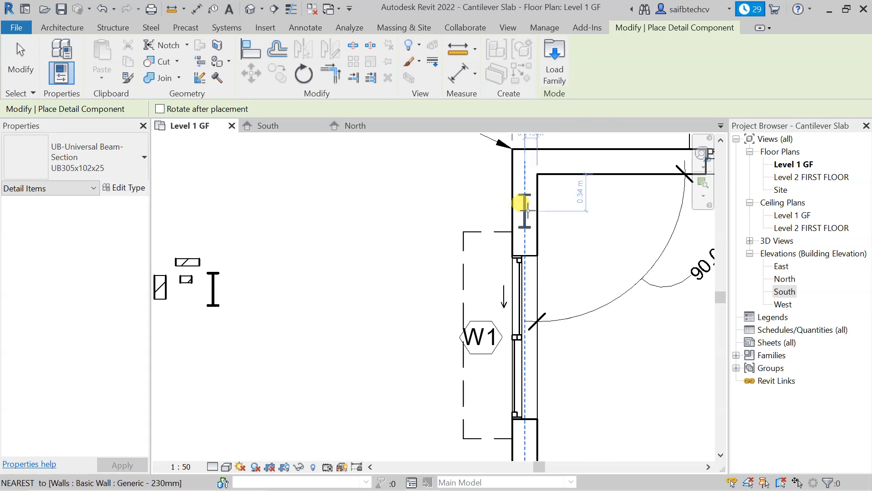
left_click(524, 168)
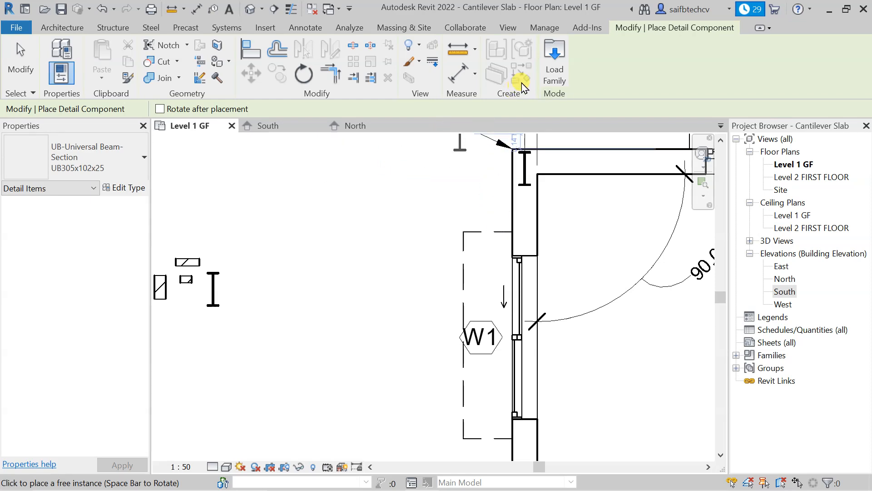
Start loading a family and browse to US > Detail Items > Div 05-Metals > 05300-Metal Deck > 05310-Steel Deck.
left_click(554, 68)
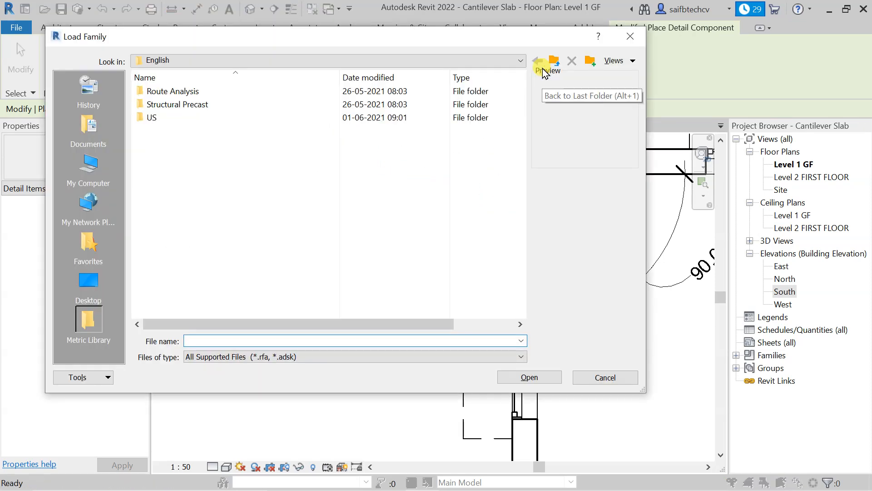
double_click(157, 117)
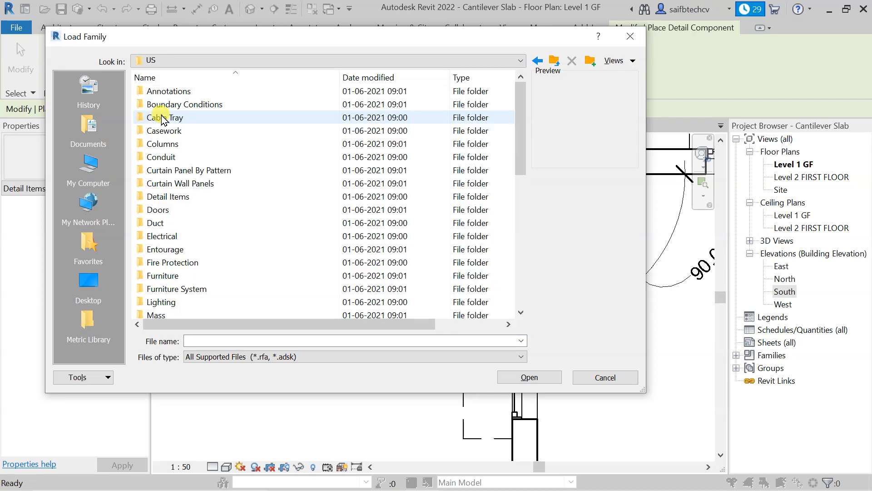
double_click(173, 196)
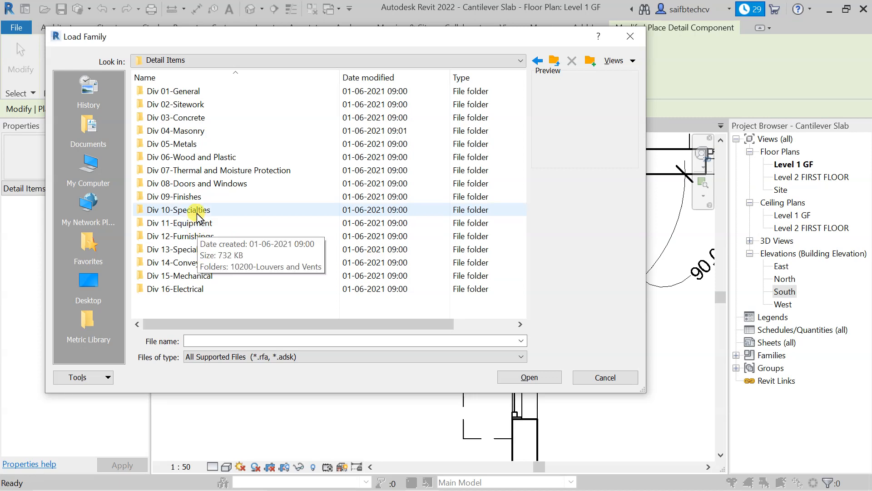
double_click(204, 144)
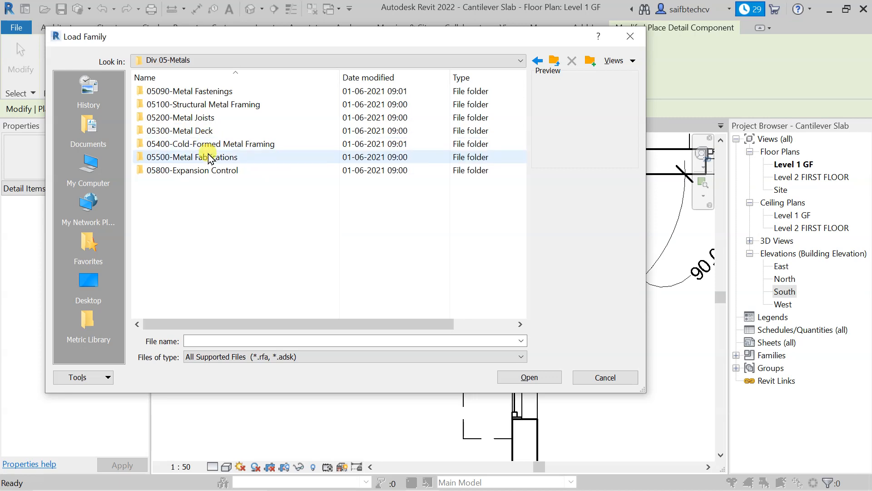
double_click(206, 133)
double_click(192, 94)
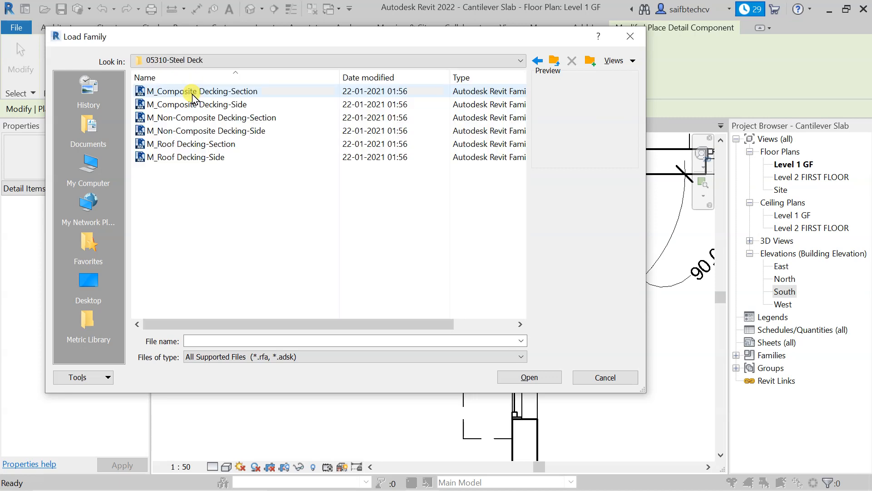
Preview the steel deck families and load M_Roof Decking-Section into the project.
left_click(199, 108)
left_click(196, 130)
left_click(187, 144)
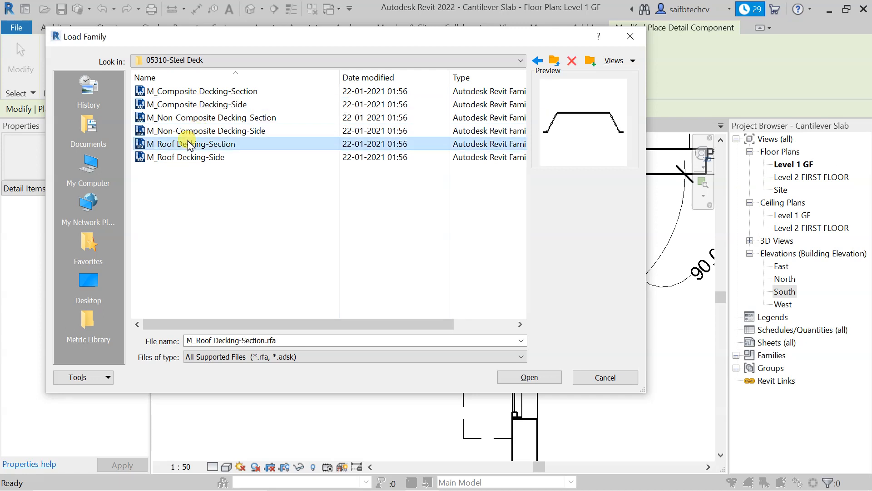
left_click(184, 158)
left_click(186, 144)
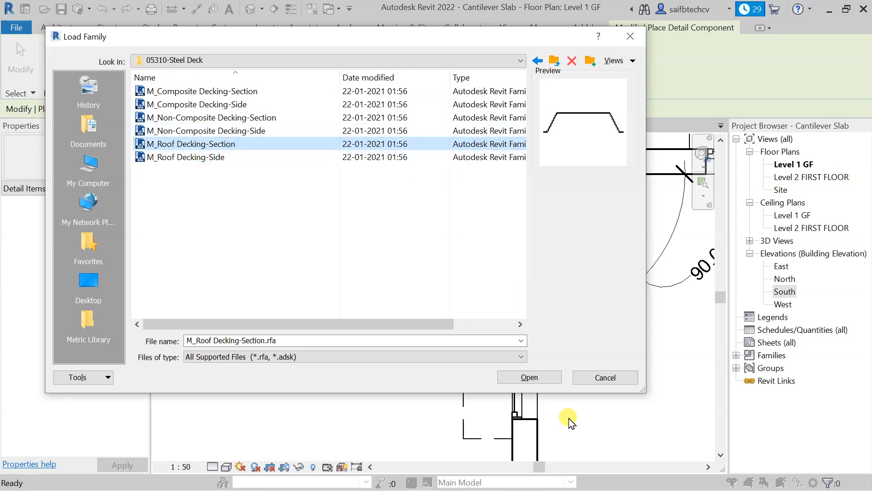
left_click(516, 378)
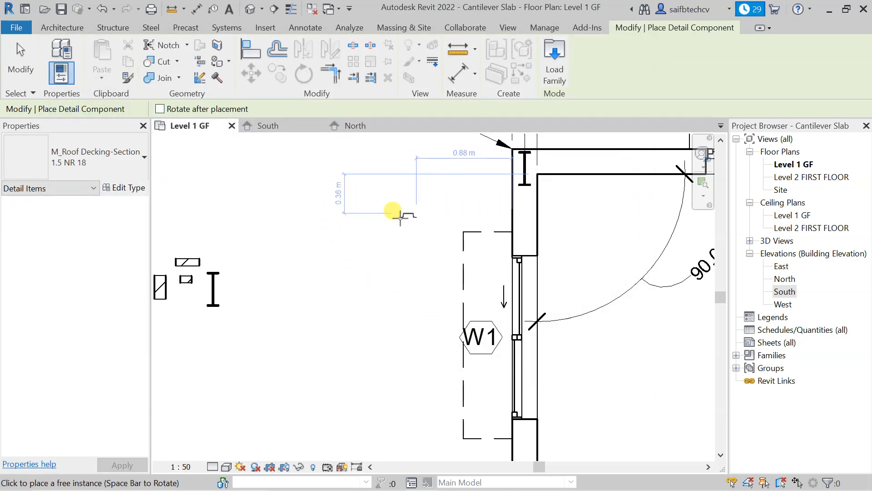
Place several M_Roof Decking-Section 1.5 NR 18 profiles roughly in a row outside Office 2, and end the placement.
left_click(386, 218)
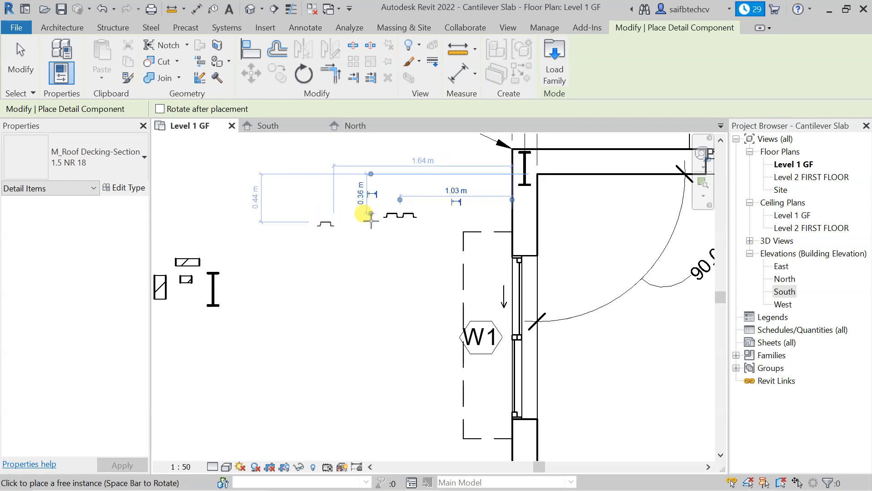
left_click(327, 217)
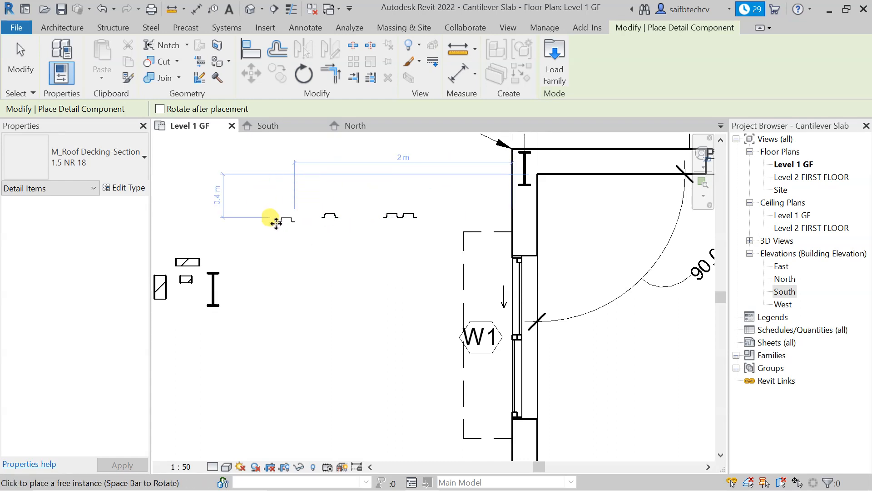
left_click(286, 220)
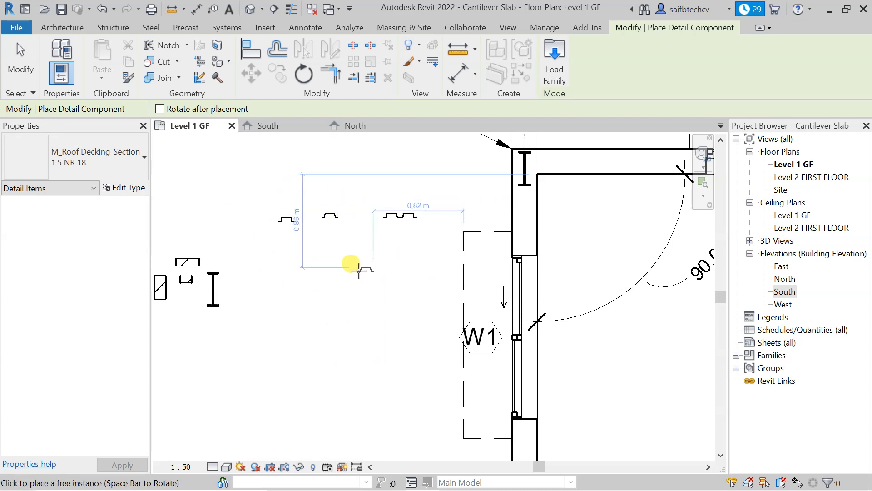
key("Escape")
key("Escape")
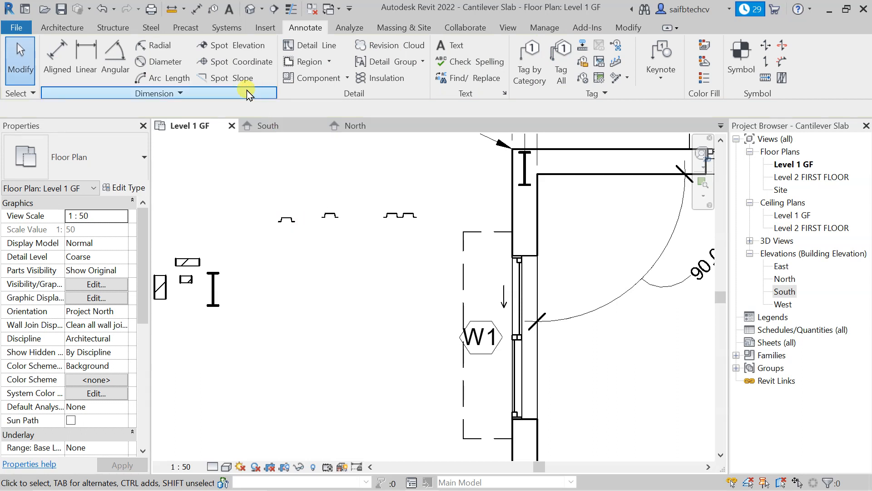
left_click(347, 80)
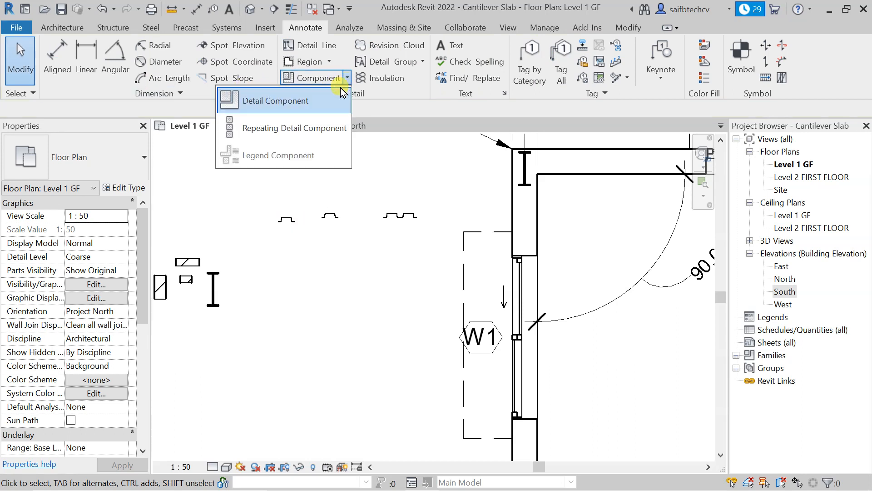
left_click(280, 129)
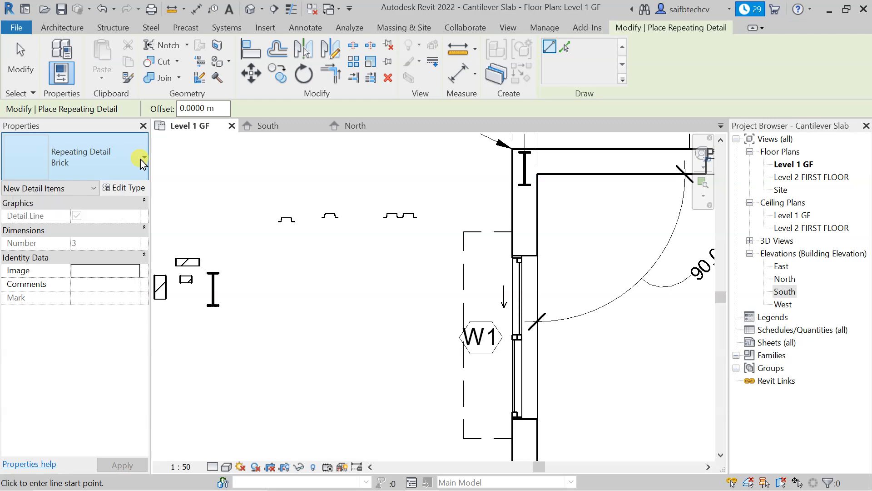
scroll(282, 188, "down", 5)
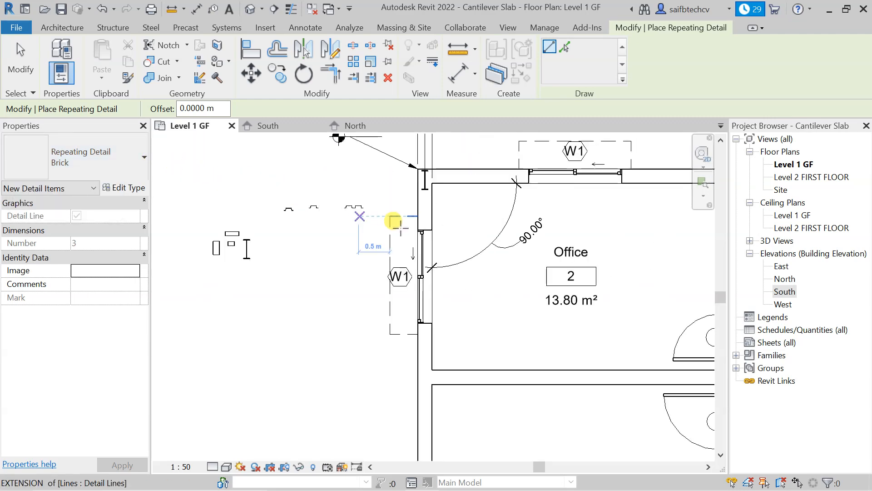
scroll(341, 243, "down", 2)
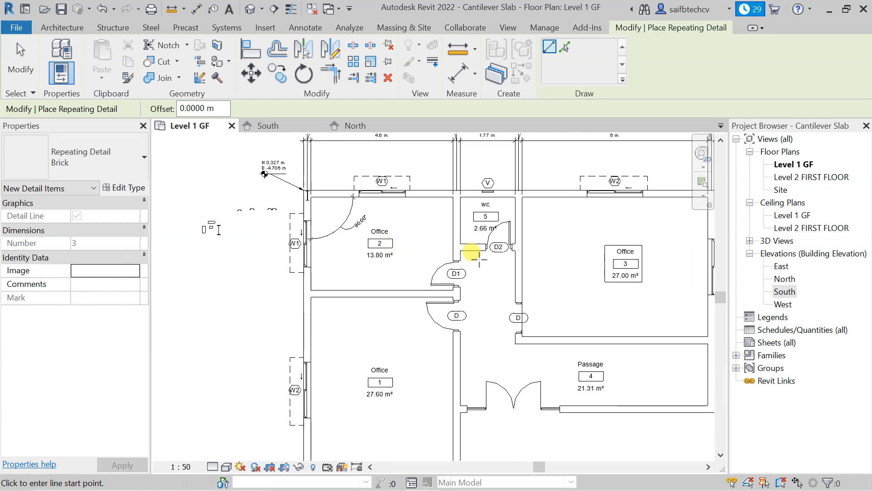
middle_click_drag(546, 275, 504, 258)
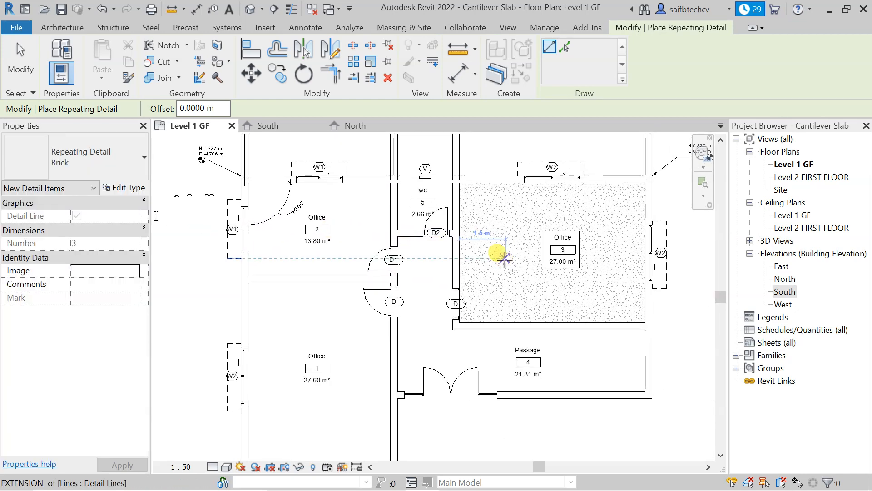
scroll(463, 291, "down", 2)
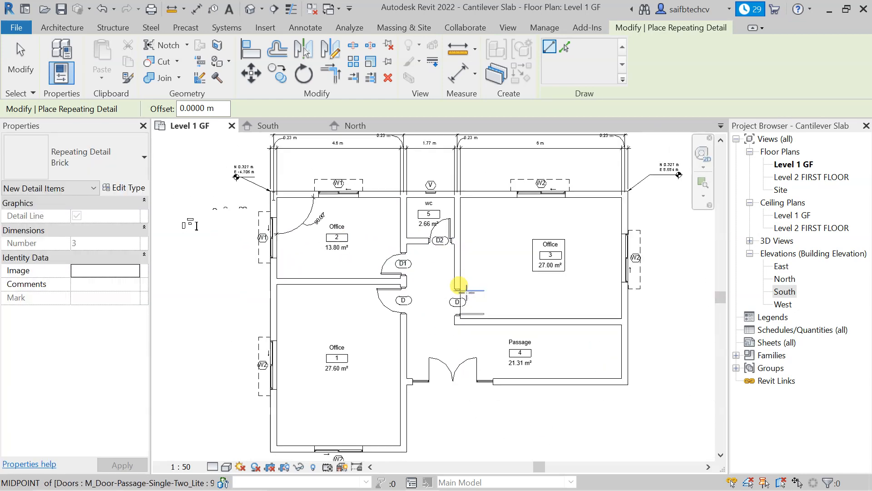
middle_click_drag(517, 269, 501, 275)
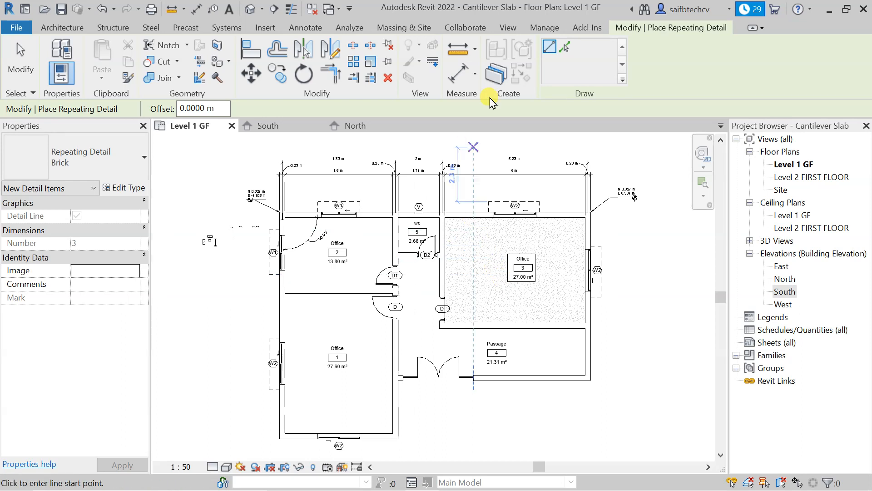
Create a horizontal building section across the plan through Office 2 and Office 3, looking toward the upper walls, dismissing the save reminder.
left_click(508, 28)
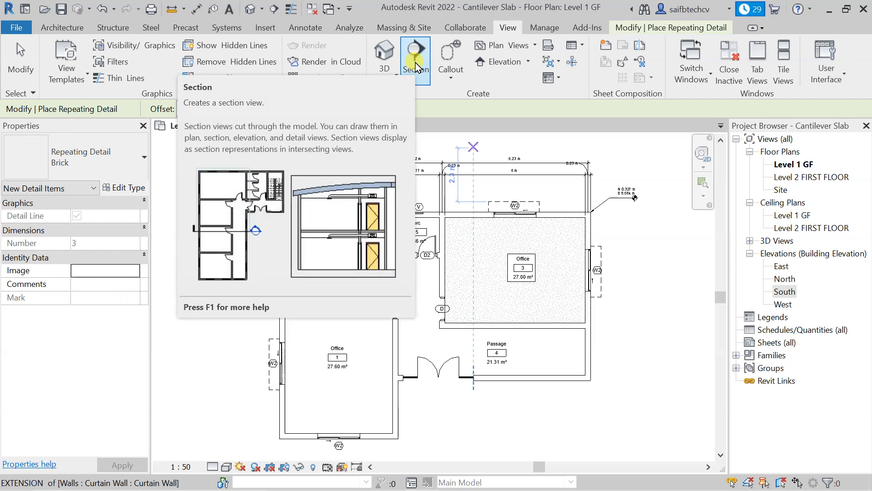
left_click(415, 62)
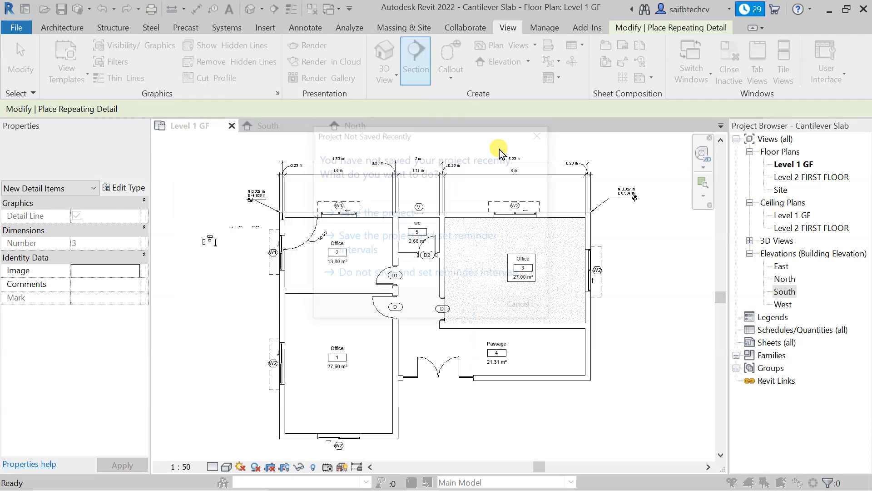
left_click(541, 133)
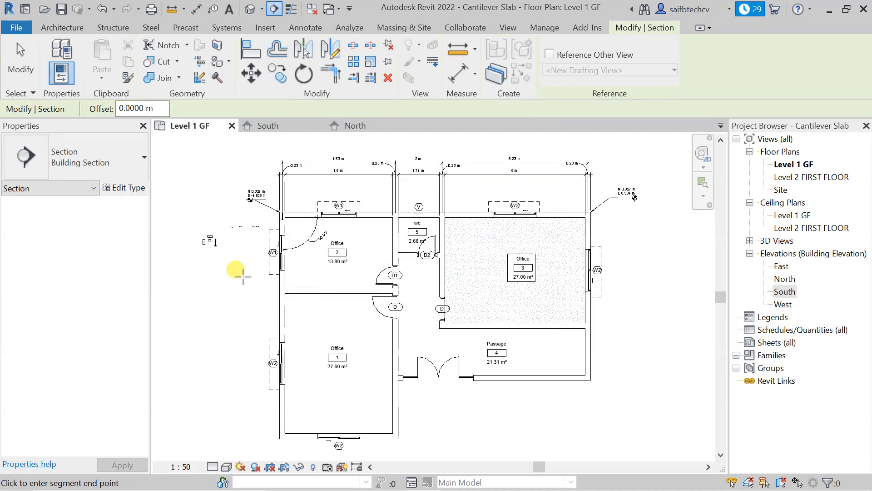
left_click(650, 276)
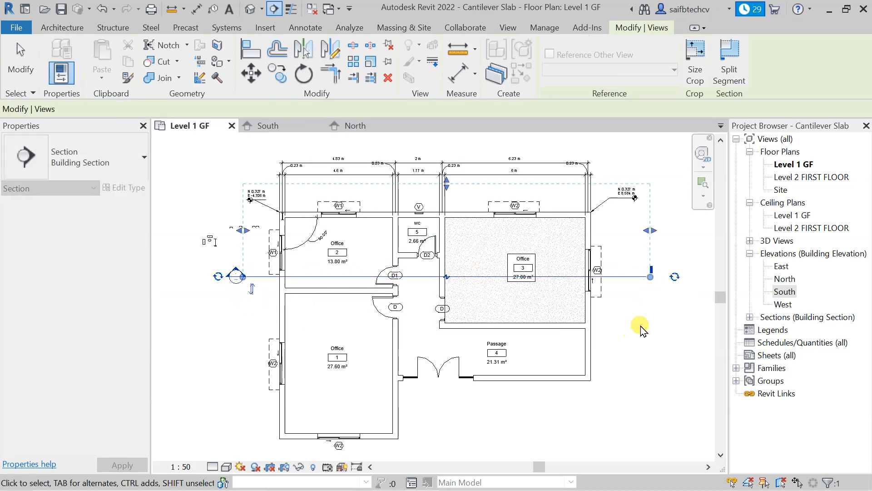
key("Escape")
Open the new building section's view from its section head and frame the wall cut beside the Office 2 window.
scroll(238, 273, "up", 3)
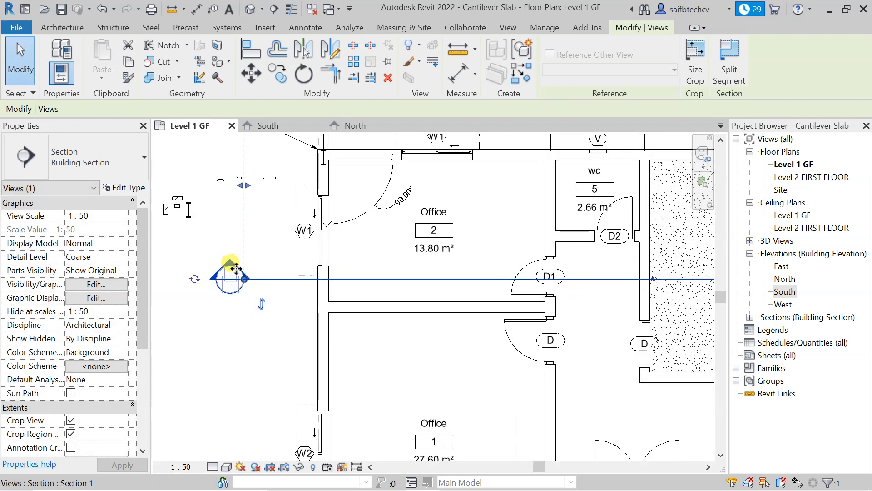
double_click(229, 263)
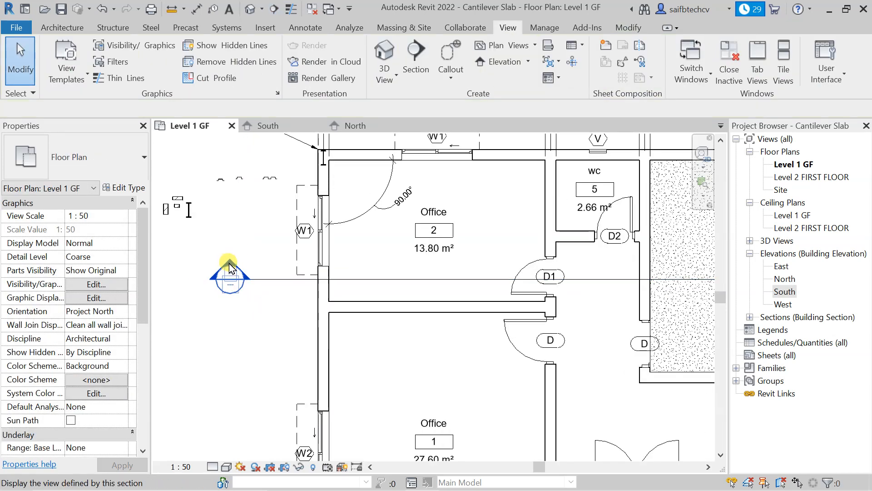
scroll(397, 302, "up", 4)
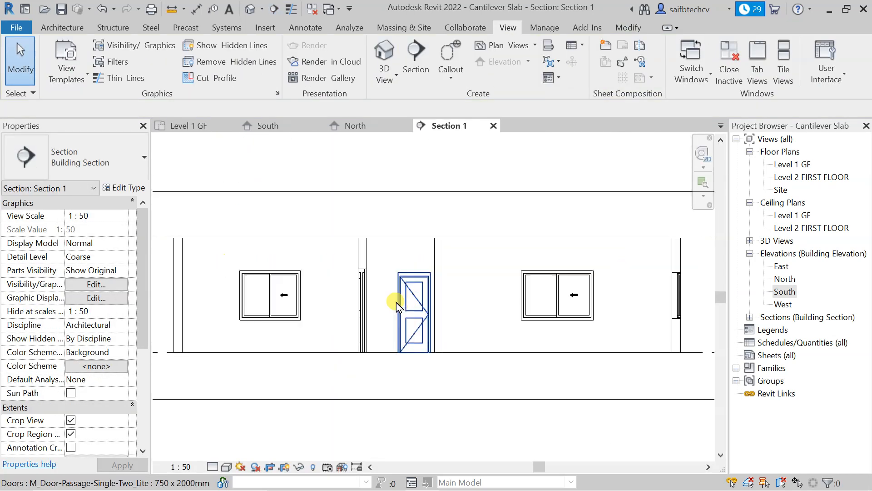
scroll(343, 246, "down", 2)
scroll(368, 257, "up", 2)
scroll(396, 182, "down", 4)
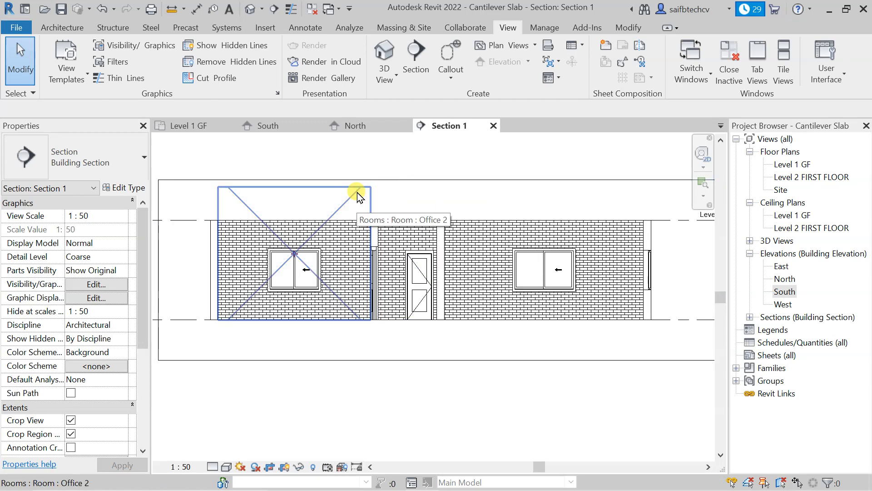
scroll(226, 293, "up", 1)
scroll(228, 291, "up", 1)
middle_click_drag(270, 289, 320, 305)
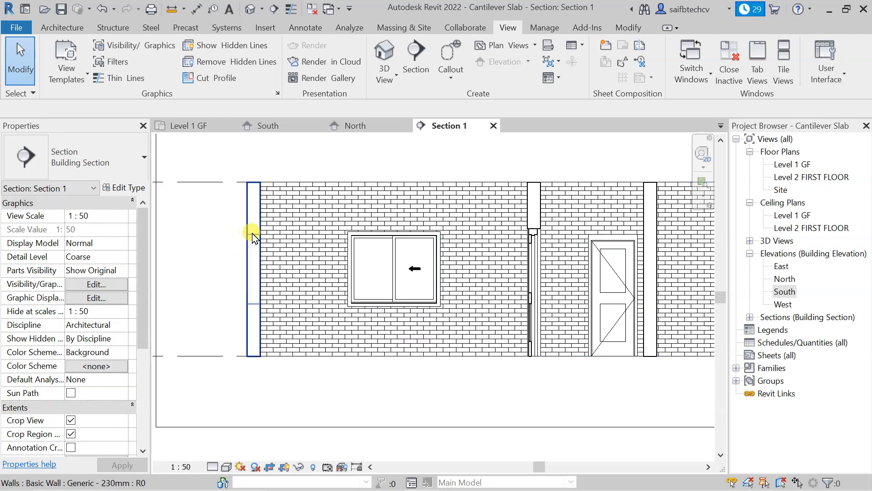
Place a Brick repeating detail about 2.9 m long up the cut outer wall of Office 2, from near its base to its top.
left_click(316, 31)
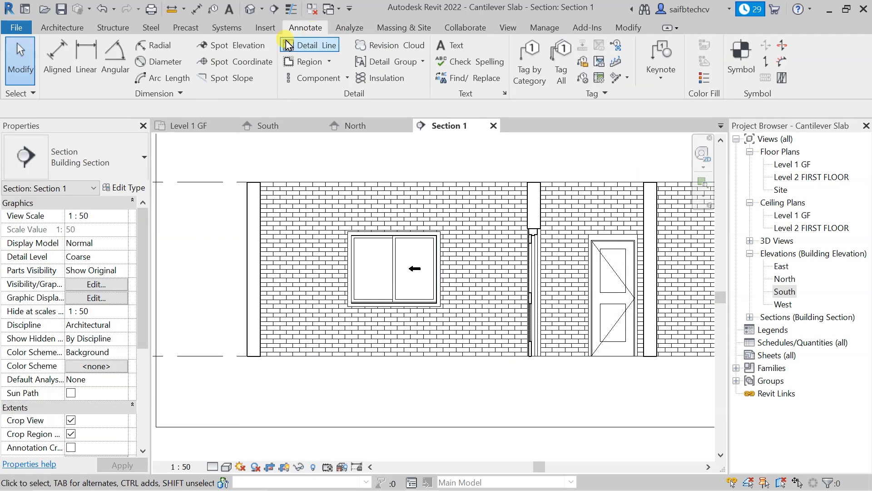
left_click(348, 78)
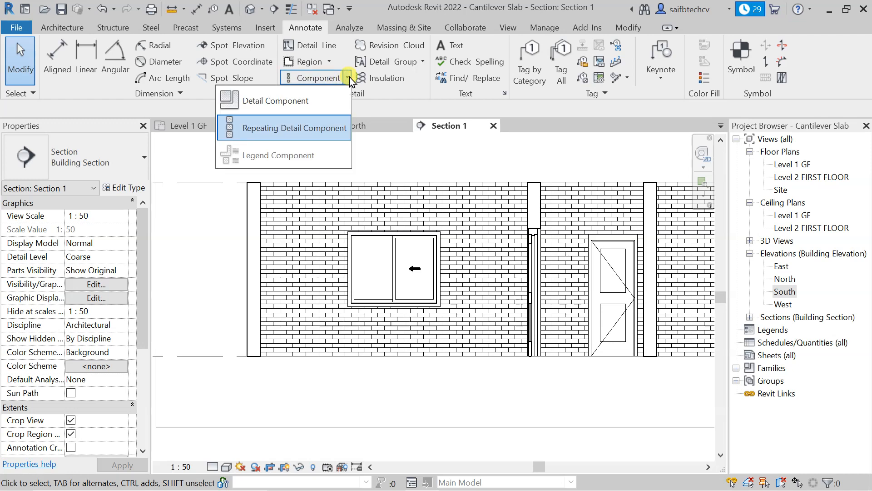
left_click(290, 130)
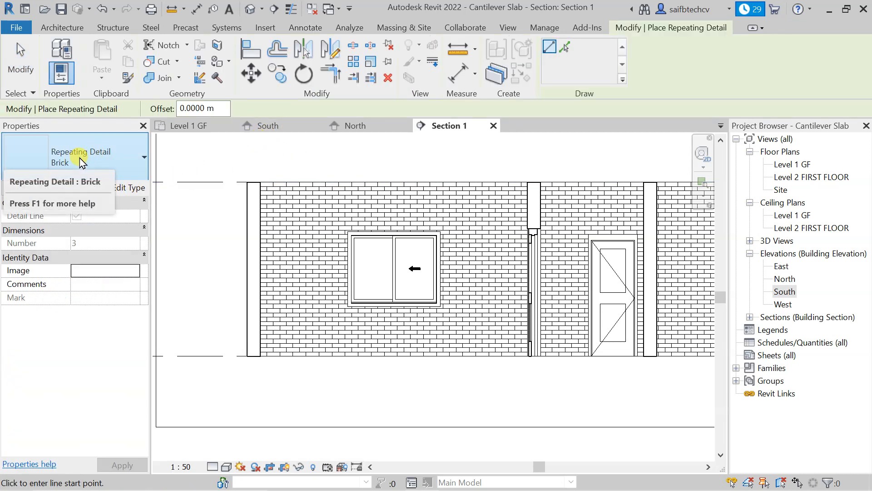
left_click(130, 160)
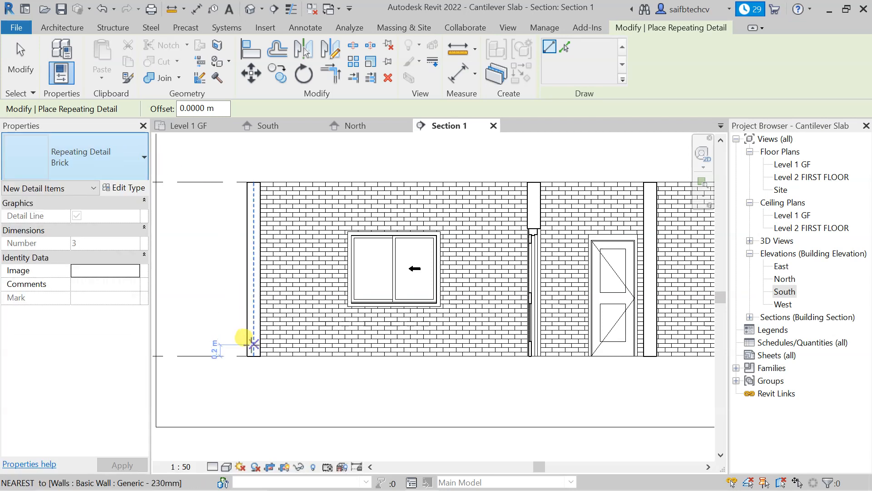
left_click(246, 350)
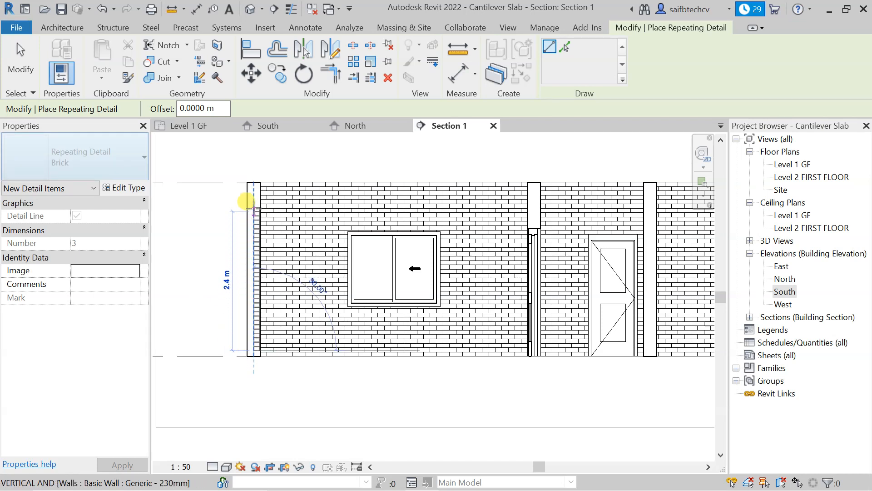
left_click(245, 182)
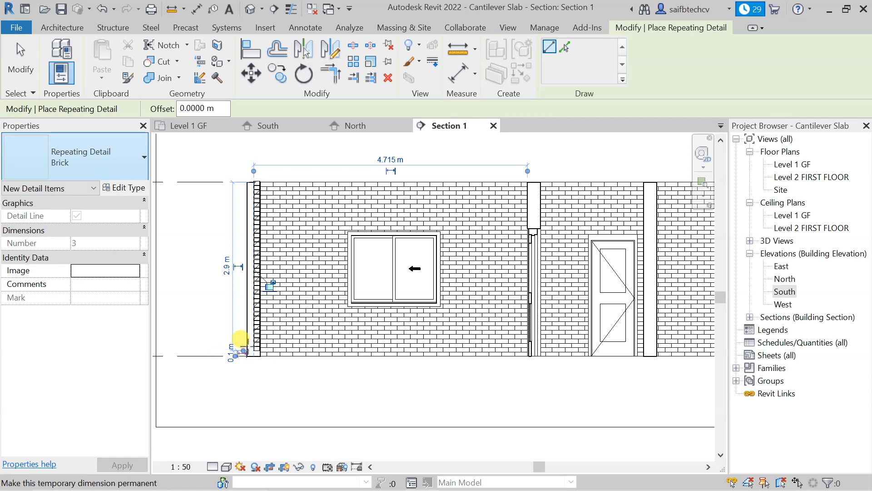
left_click(248, 347)
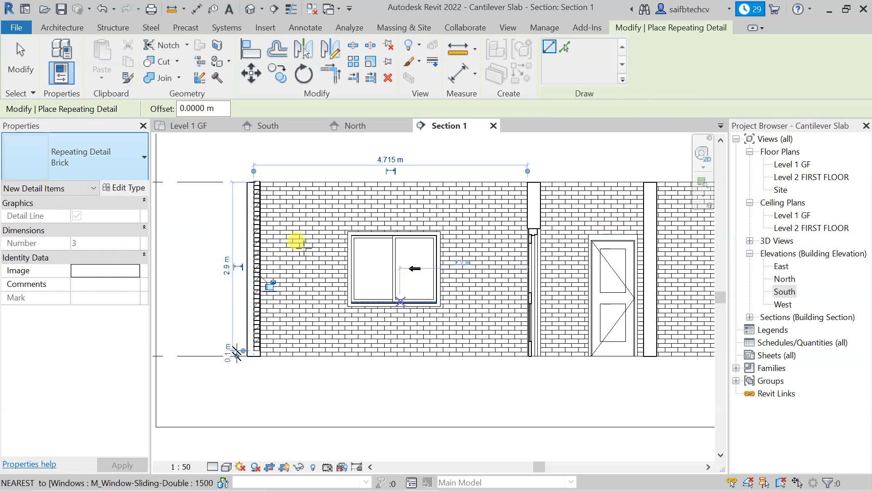
Examine the placed brick column and review the pattern settings in the Brick repeating detail's type properties.
scroll(235, 227, "up", 4)
scroll(231, 217, "down", 2)
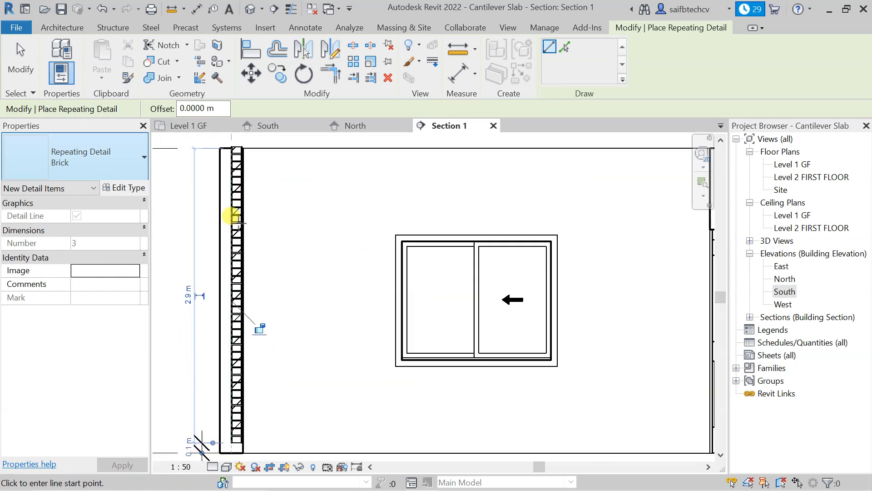
scroll(237, 219, "down", 1)
middle_click_drag(238, 220, 277, 258)
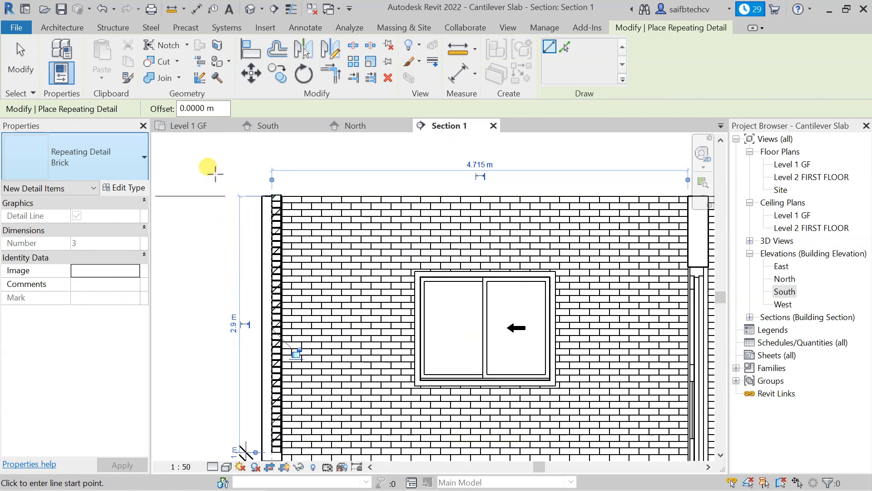
left_click(131, 188)
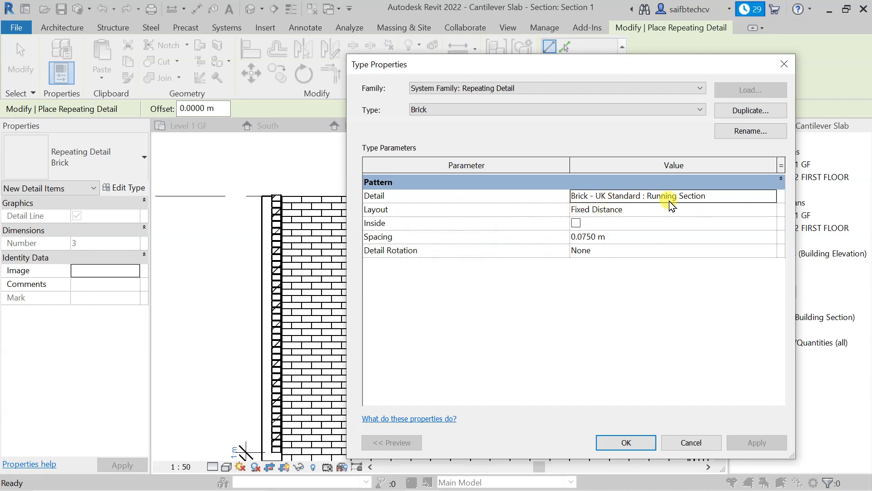
left_click(783, 66)
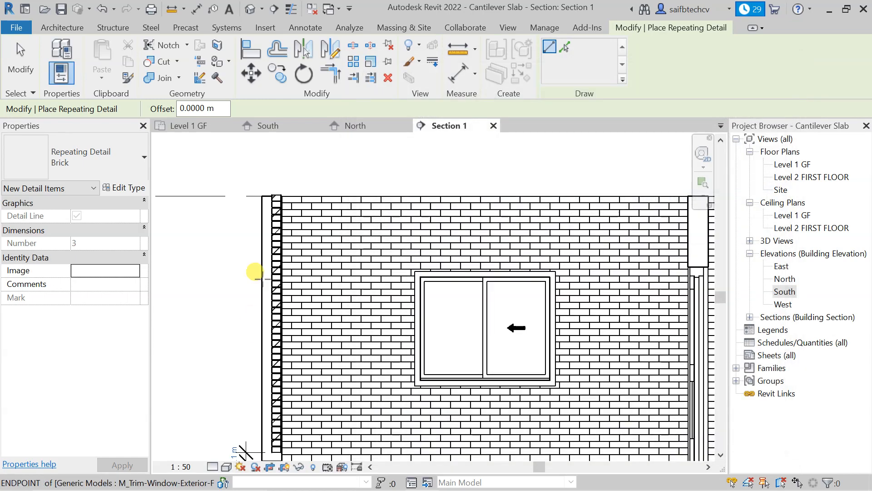
left_click(307, 268)
scroll(307, 268, "up", 2)
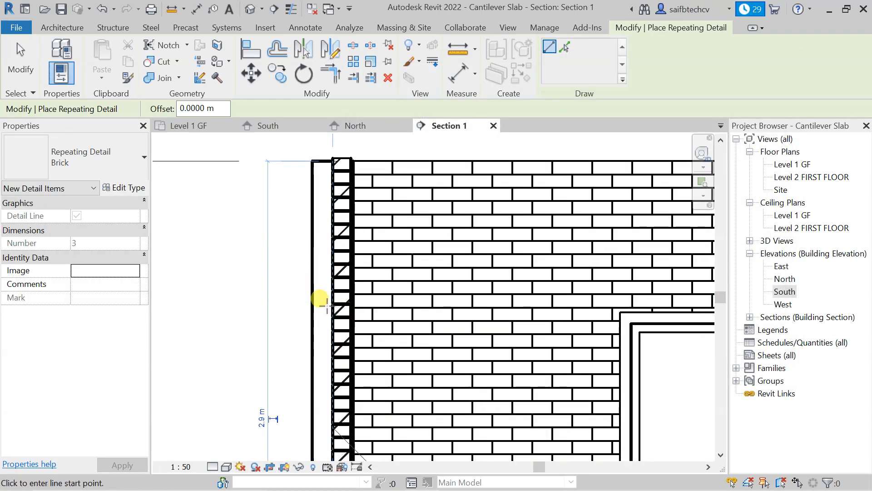
scroll(323, 296, "down", 2)
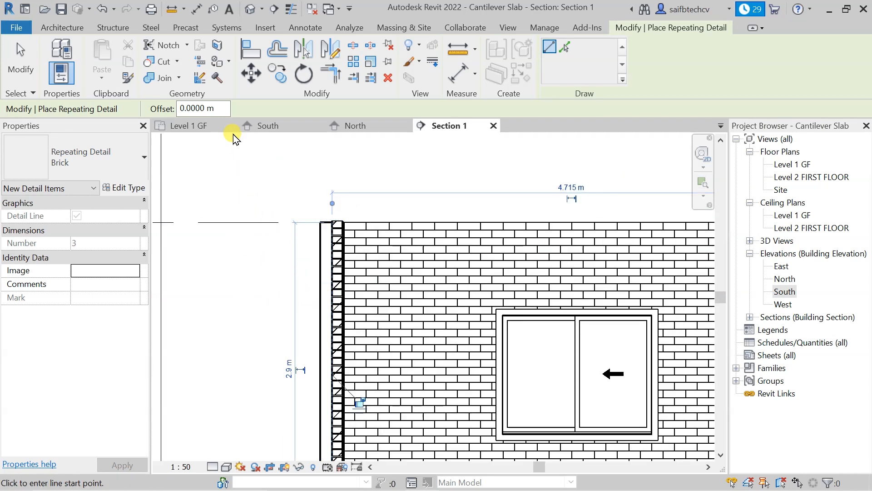
Place centred batt insulation about 0.8 m long up the cut wall above the door opening between Office 2 and the WC area.
left_click(304, 28)
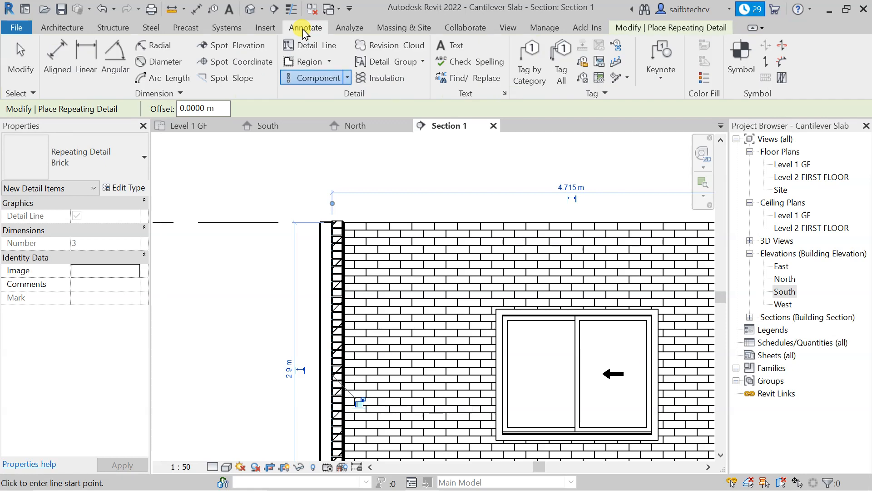
left_click(386, 78)
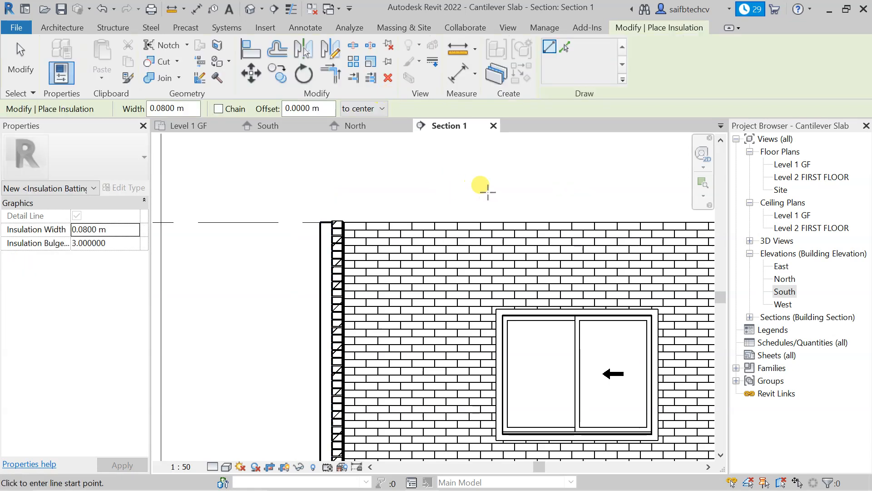
middle_click_drag(482, 188, 325, 178)
middle_click_drag(594, 315, 452, 296)
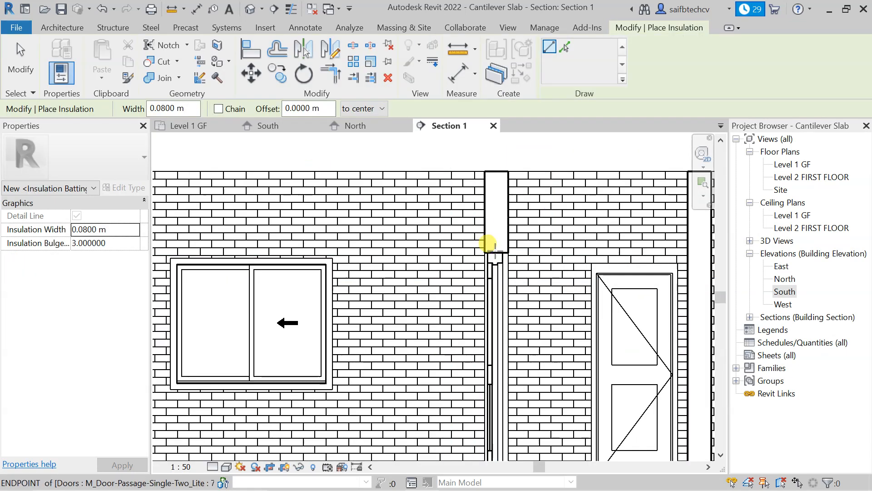
left_click(488, 244)
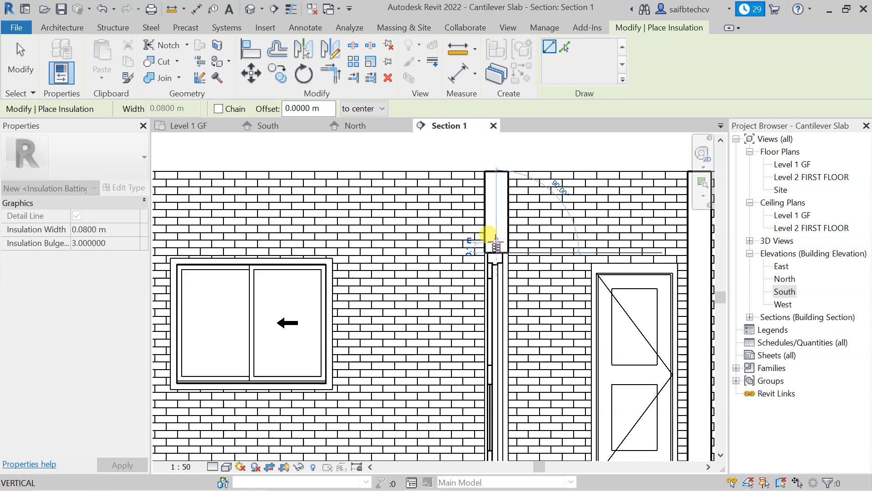
left_click(495, 171)
scroll(525, 185, "up", 5)
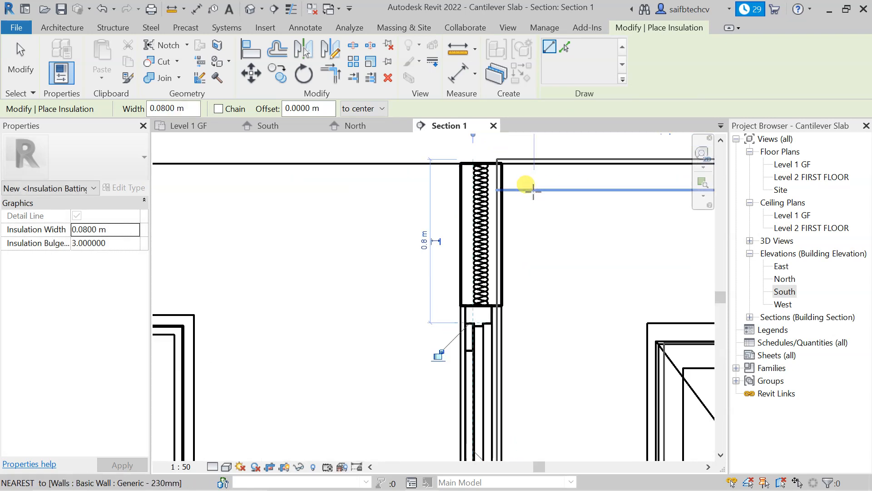
middle_click_drag(542, 233, 532, 292)
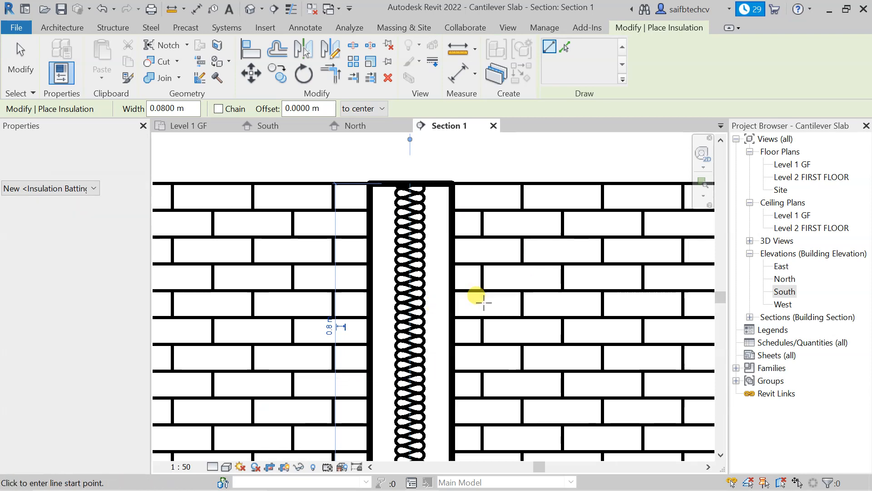
Place centred batt insulation up the full height of the cut interior wall immediately right of the panelled door, from its base to its top.
scroll(454, 295, "up", 3)
scroll(453, 294, "down", 3)
scroll(410, 338, "down", 3)
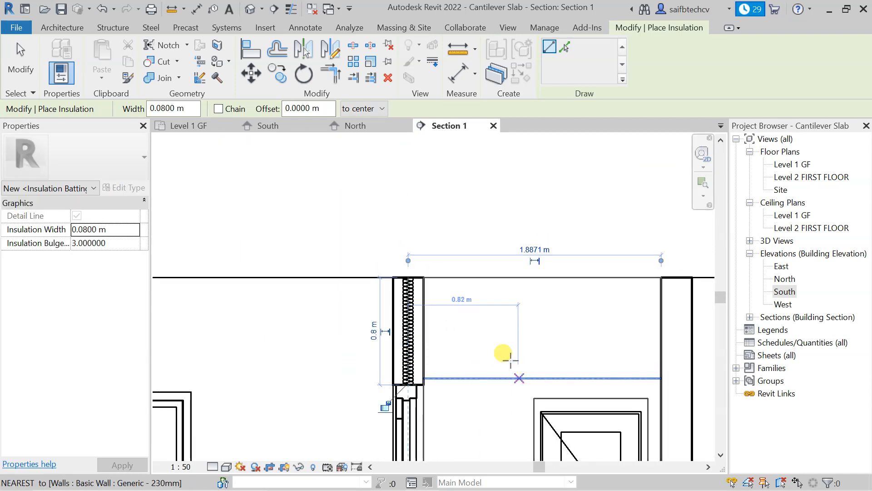
middle_click_drag(506, 356, 345, 275)
scroll(535, 284, "up", 2)
scroll(532, 282, "down", 2)
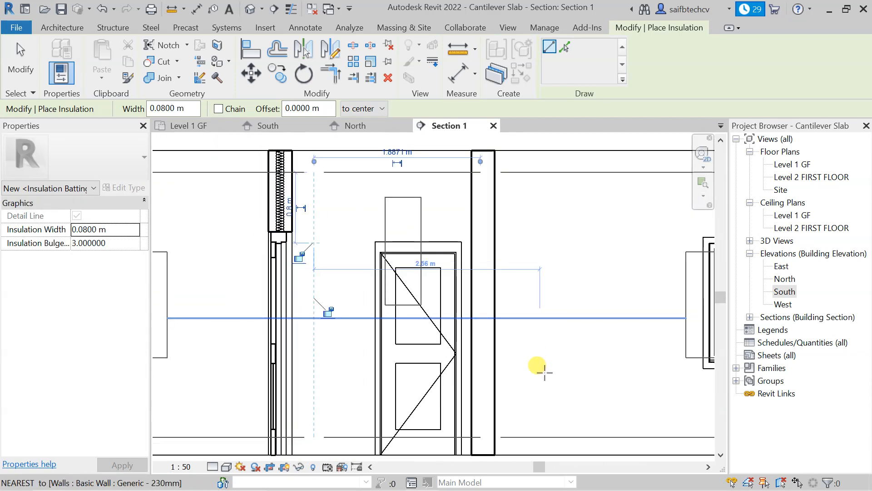
middle_click_drag(535, 364, 558, 264)
scroll(557, 291, "up", 2)
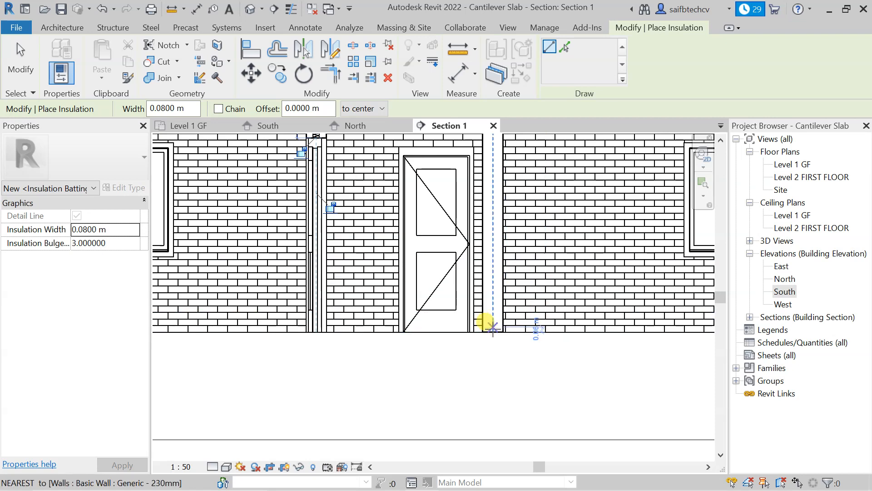
left_click(492, 330)
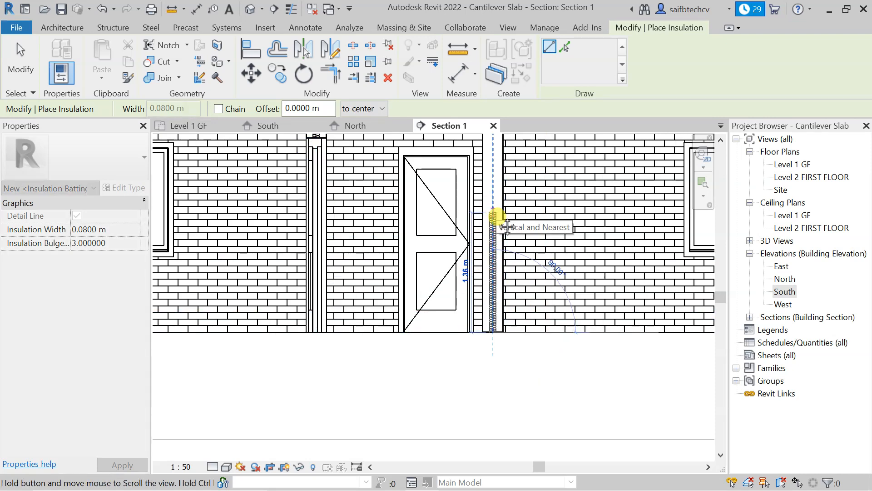
middle_click_drag(491, 217, 495, 323)
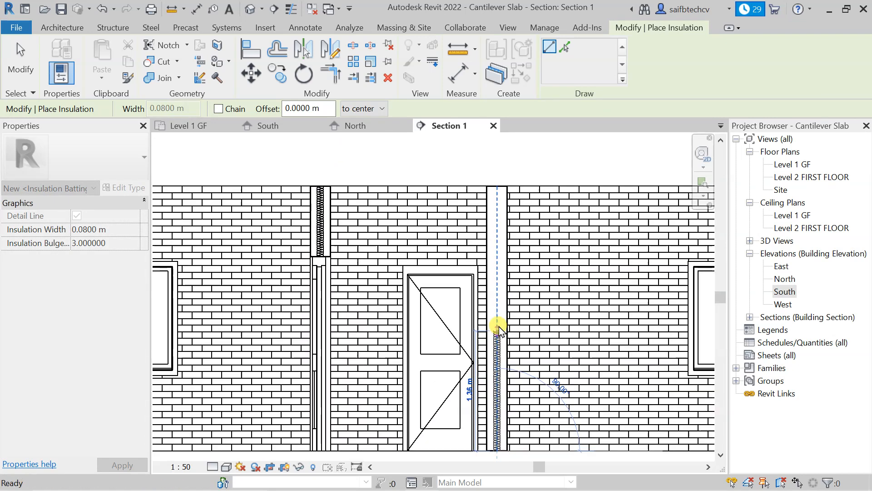
left_click(494, 187)
scroll(569, 186, "down", 4)
scroll(549, 272, "down", 2)
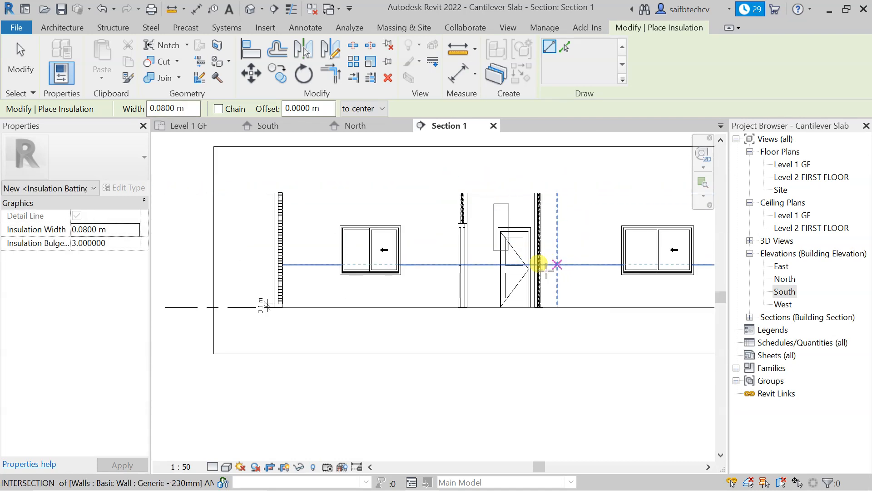
middle_click_drag(484, 308, 429, 358)
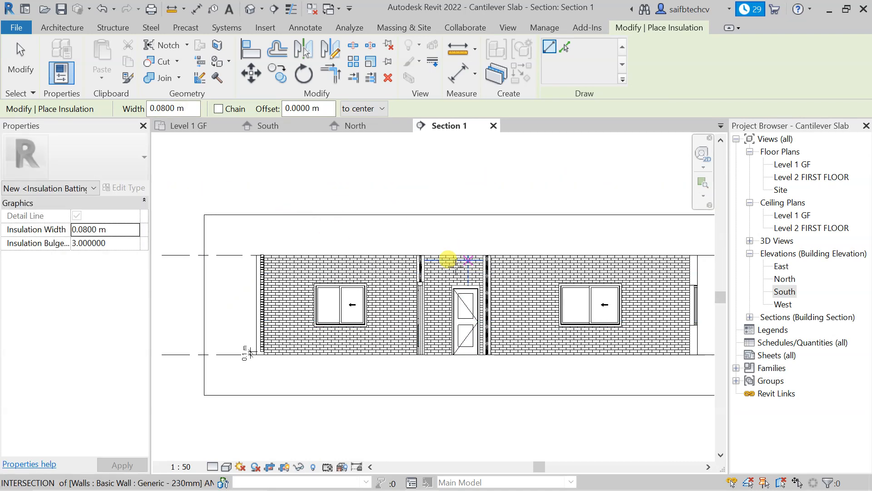